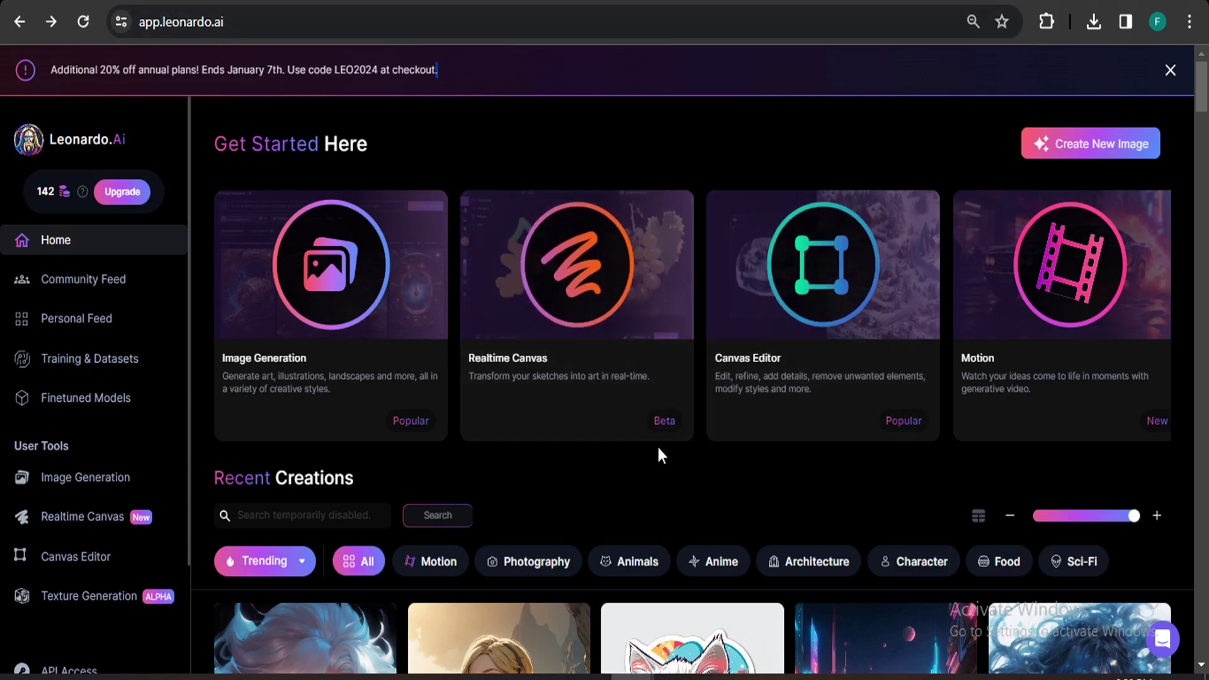
key("alt+Tab")
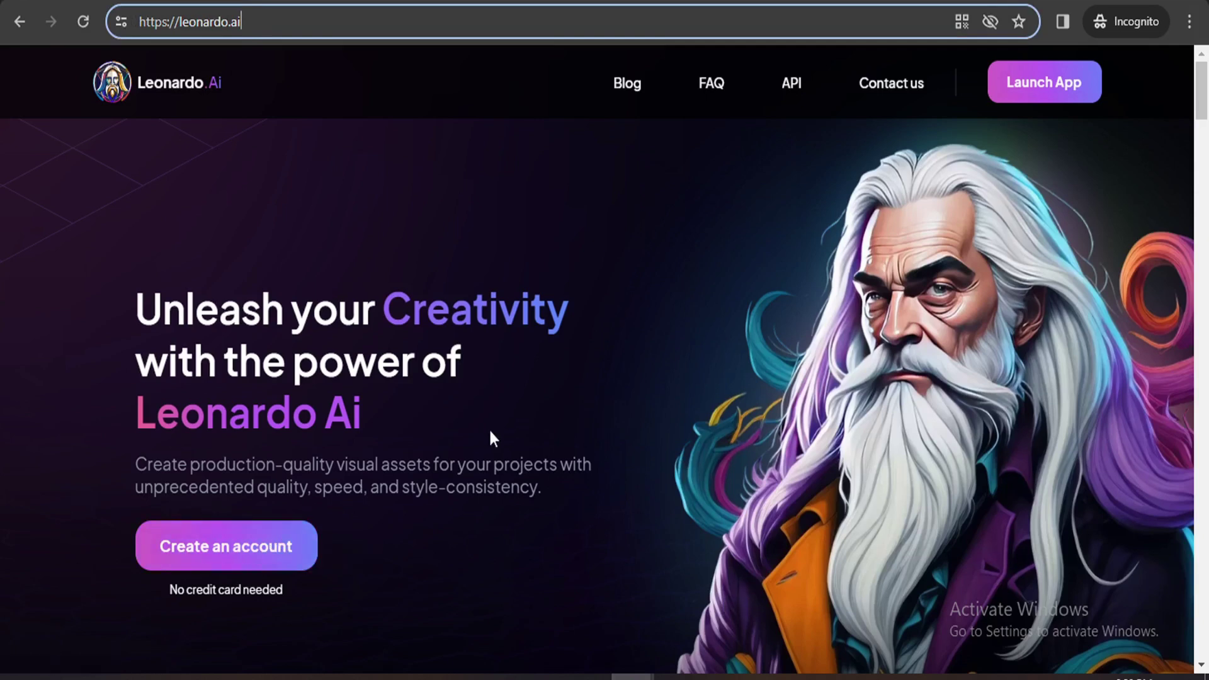
mouse_move(630, 679)
left_click(533, 643)
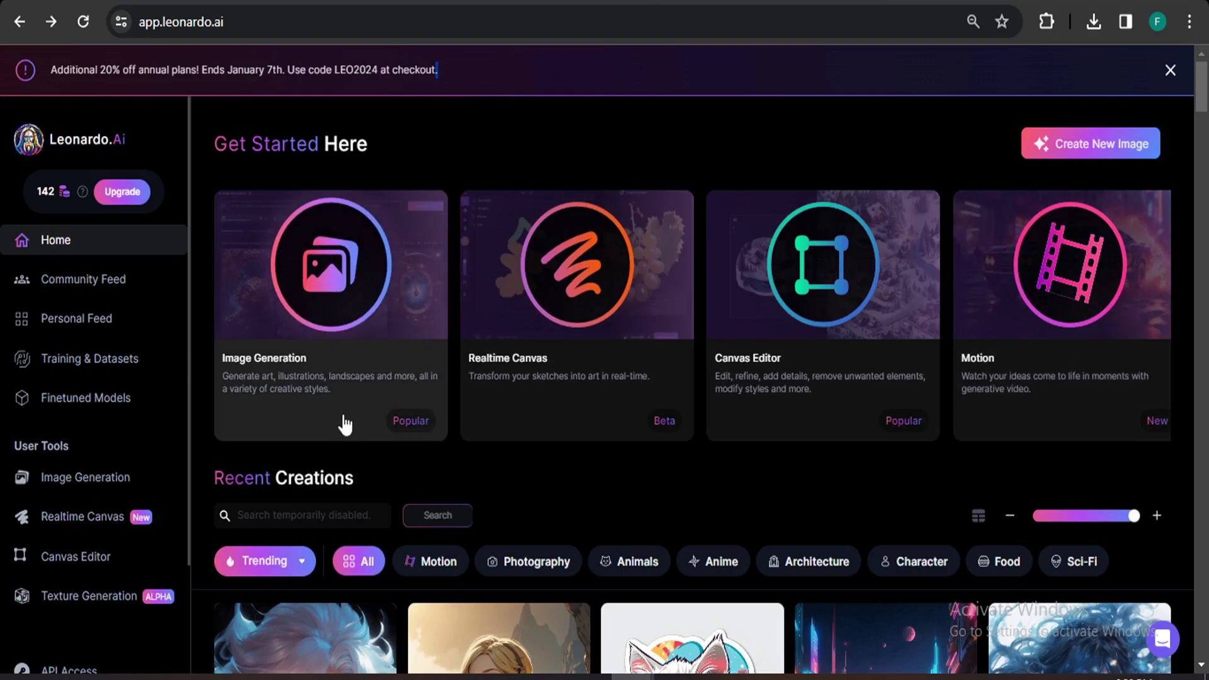
In Image Generation, paste the prompt for a pirate ship in bright moonlight on dark water
left_click(340, 354)
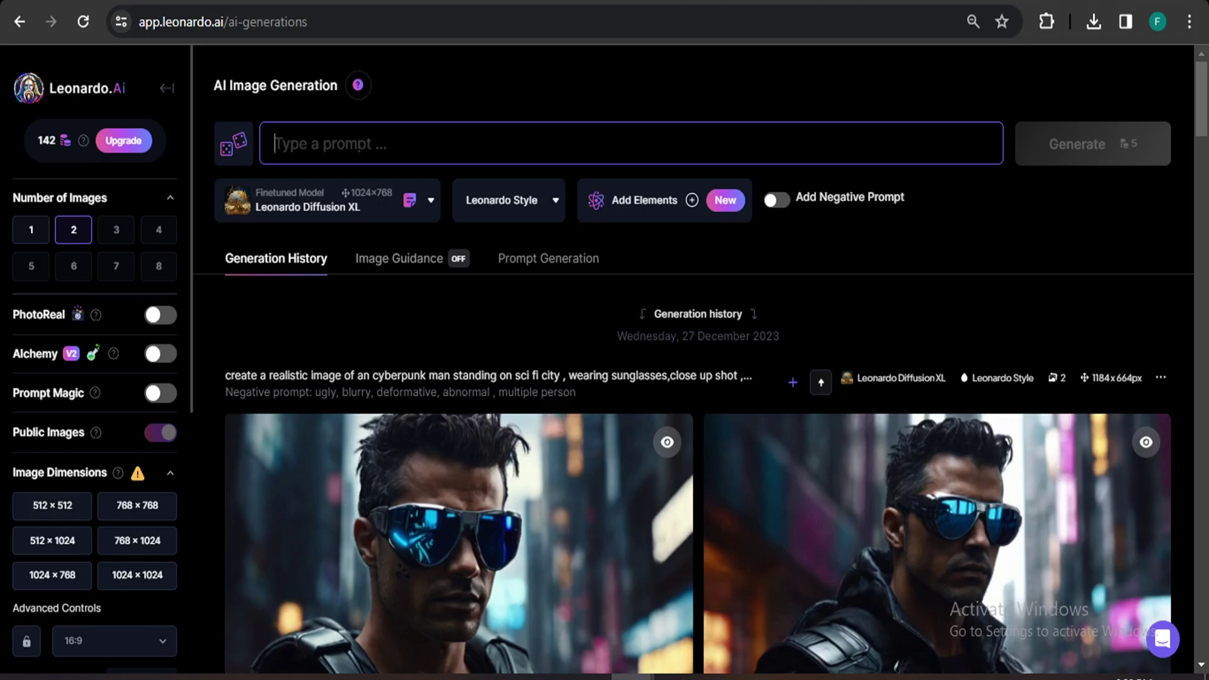
type("A pirate ship walking in the middle of the water in the dusk of the night with the bright moonlight on black background , ultra HD , unreal engine render, 4k")
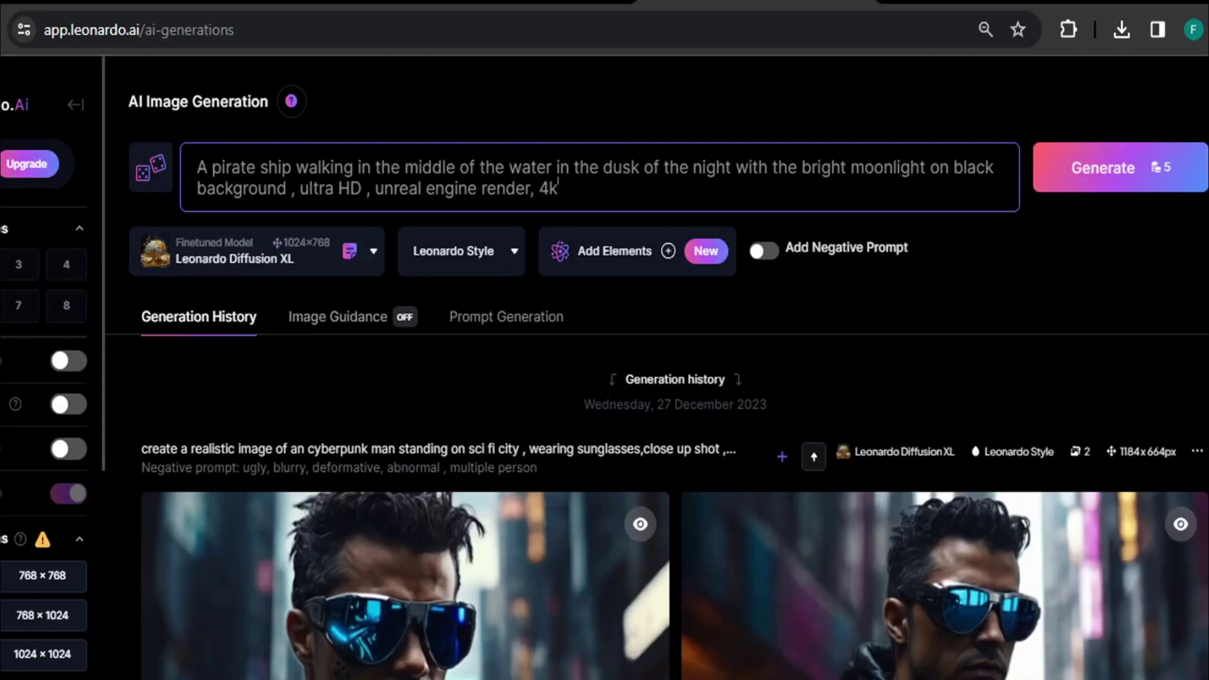
left_click(347, 265)
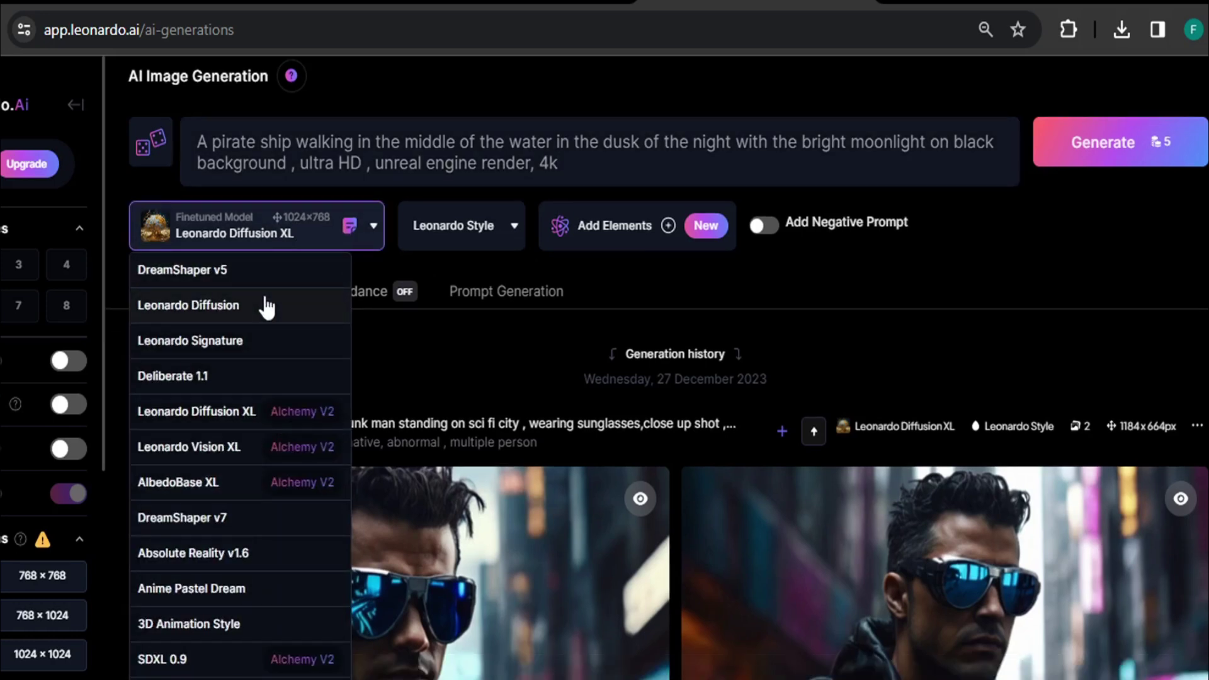
scroll(253, 441, "down", 3)
scroll(254, 473, "up", 4)
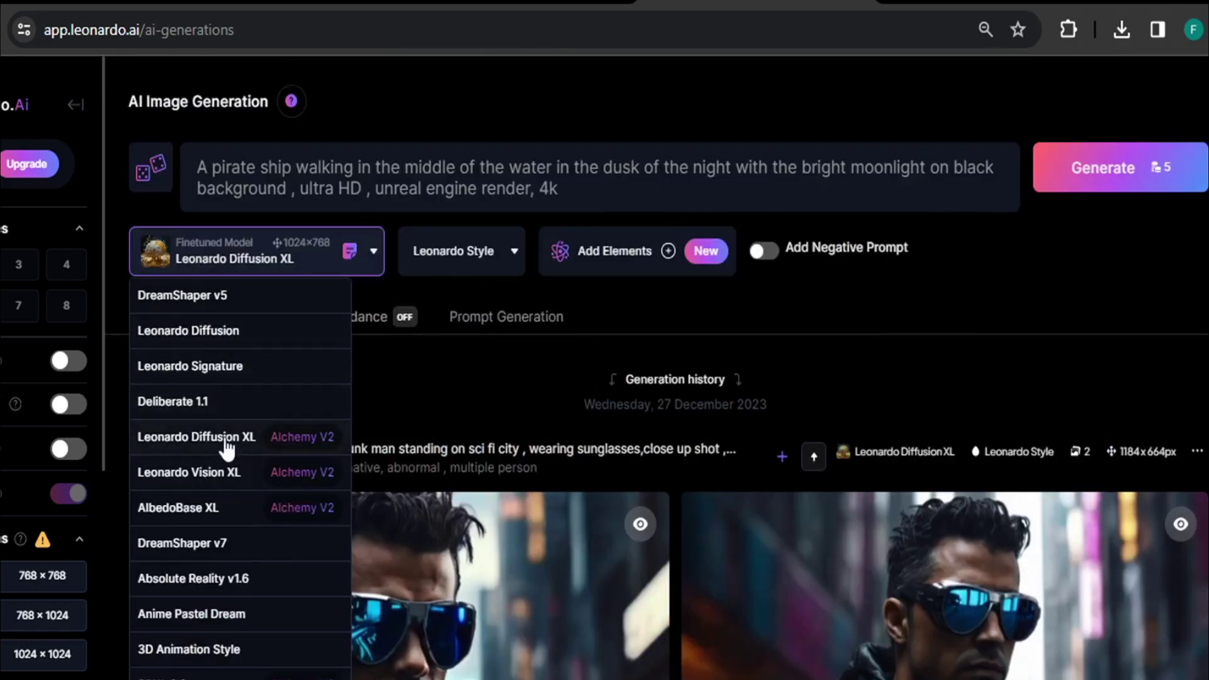
left_click(366, 259)
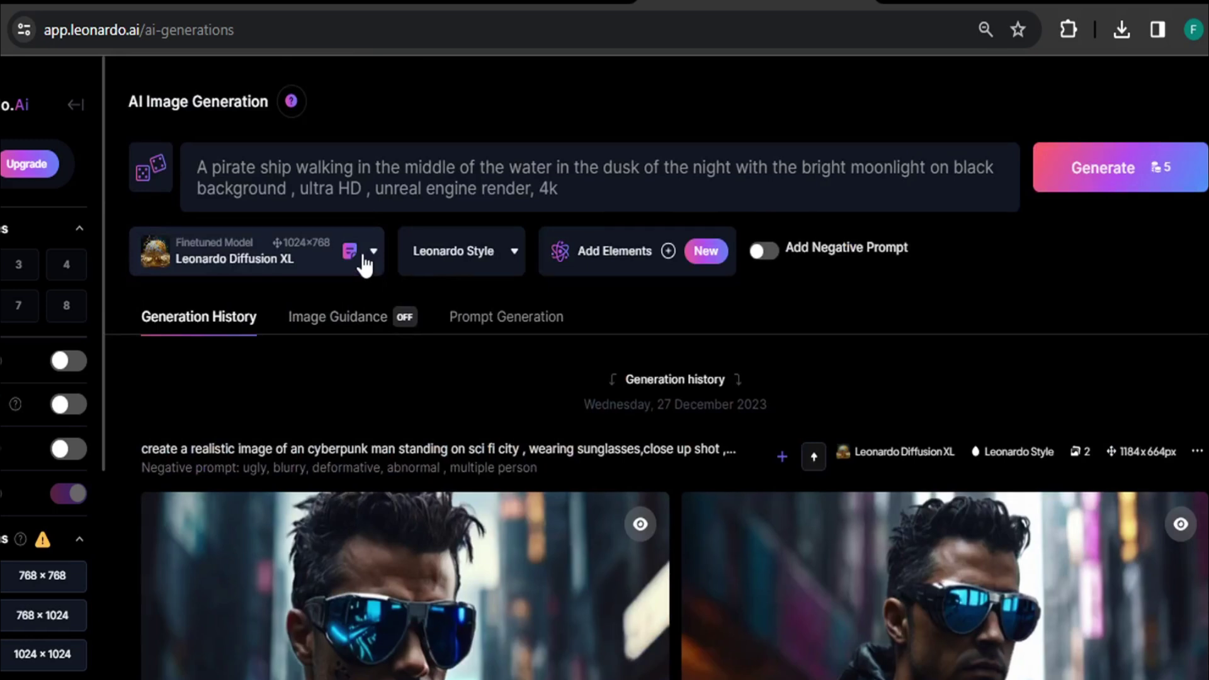
scroll(61, 524, "down", 3)
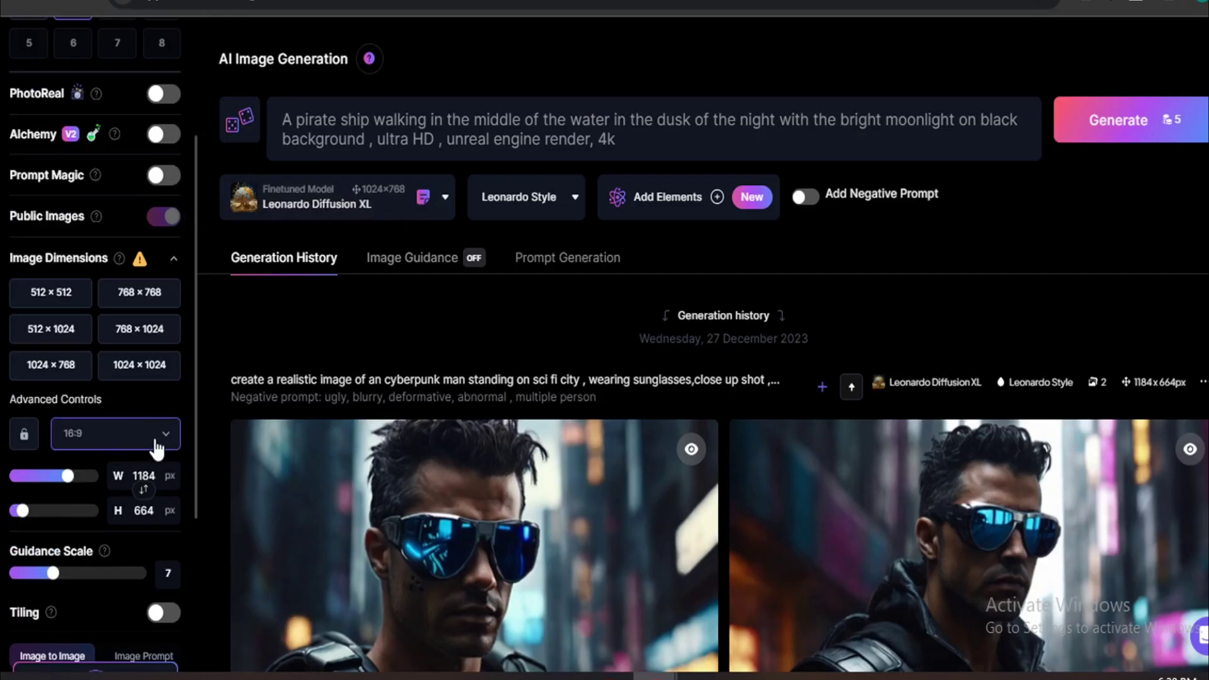
left_click(158, 445)
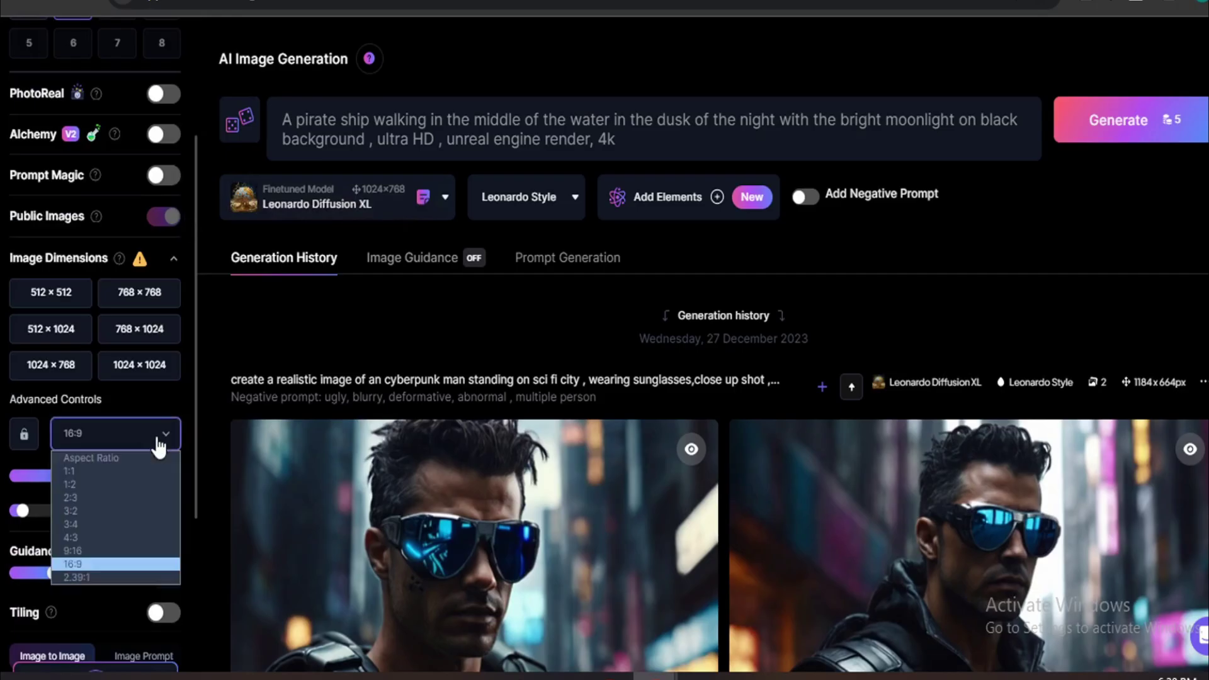
left_click(102, 568)
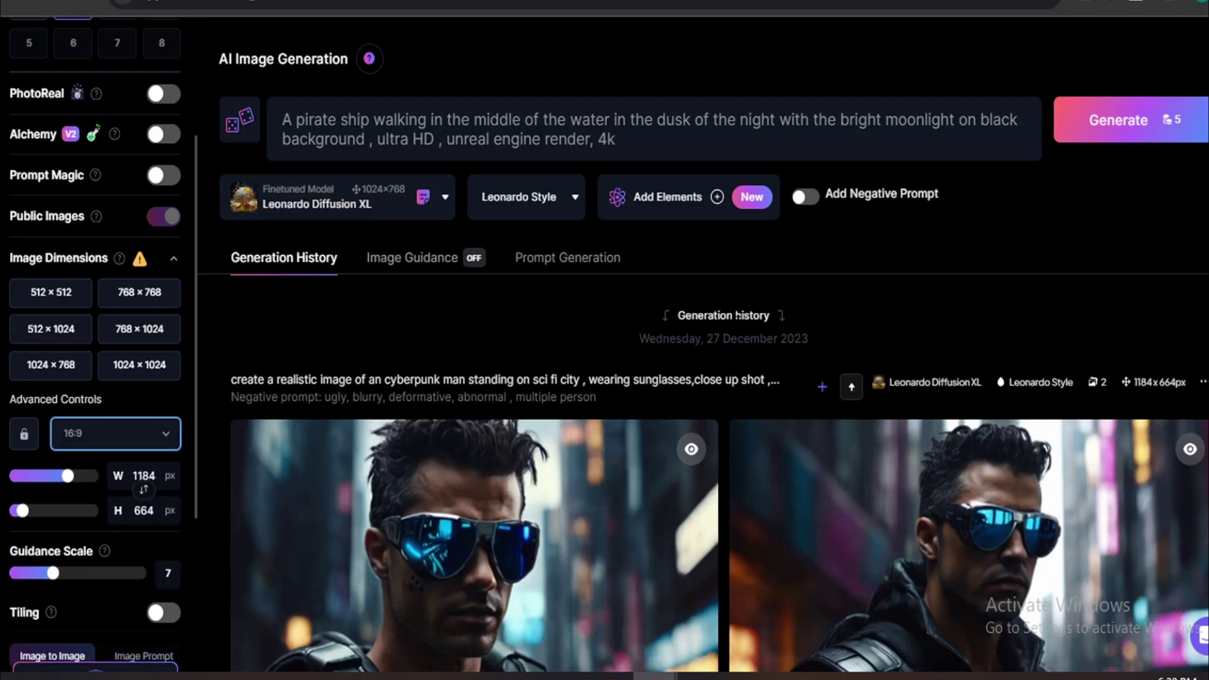
scroll(129, 252, "up", 3)
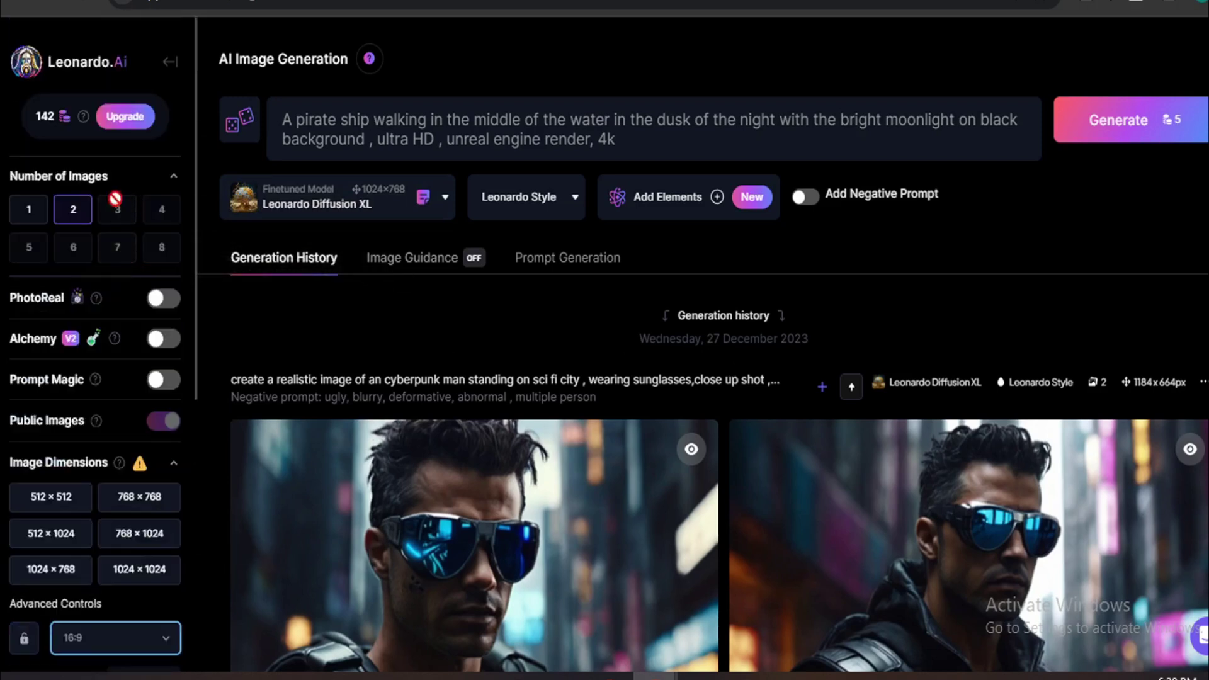
left_click(74, 211)
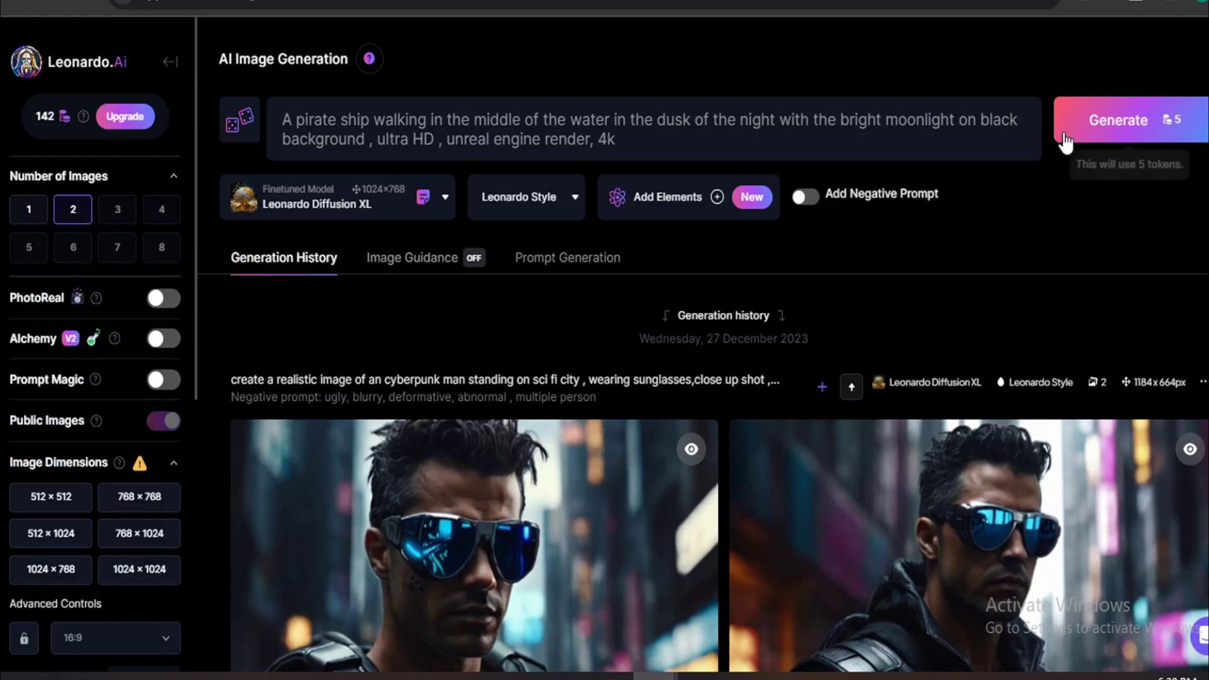
Generate two 16:9 moonlit pirate-ship images and check them in Generation History
left_click(1089, 130)
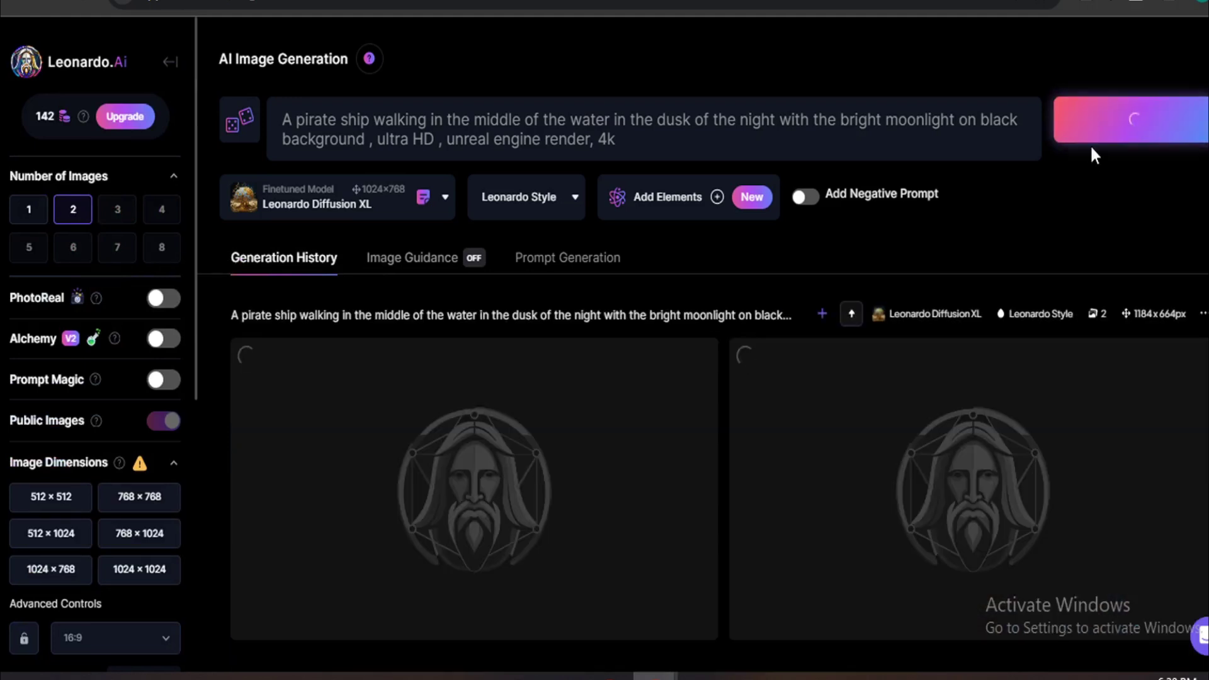
scroll(719, 383, "down", 2)
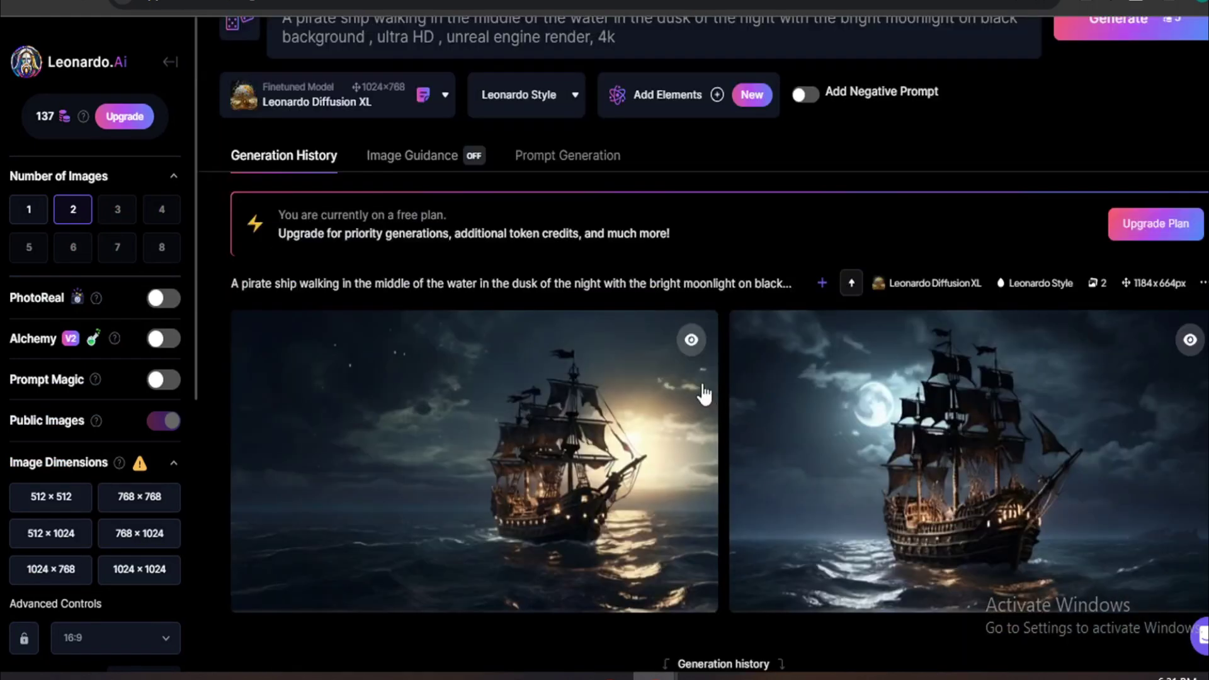
scroll(664, 451, "down", 2)
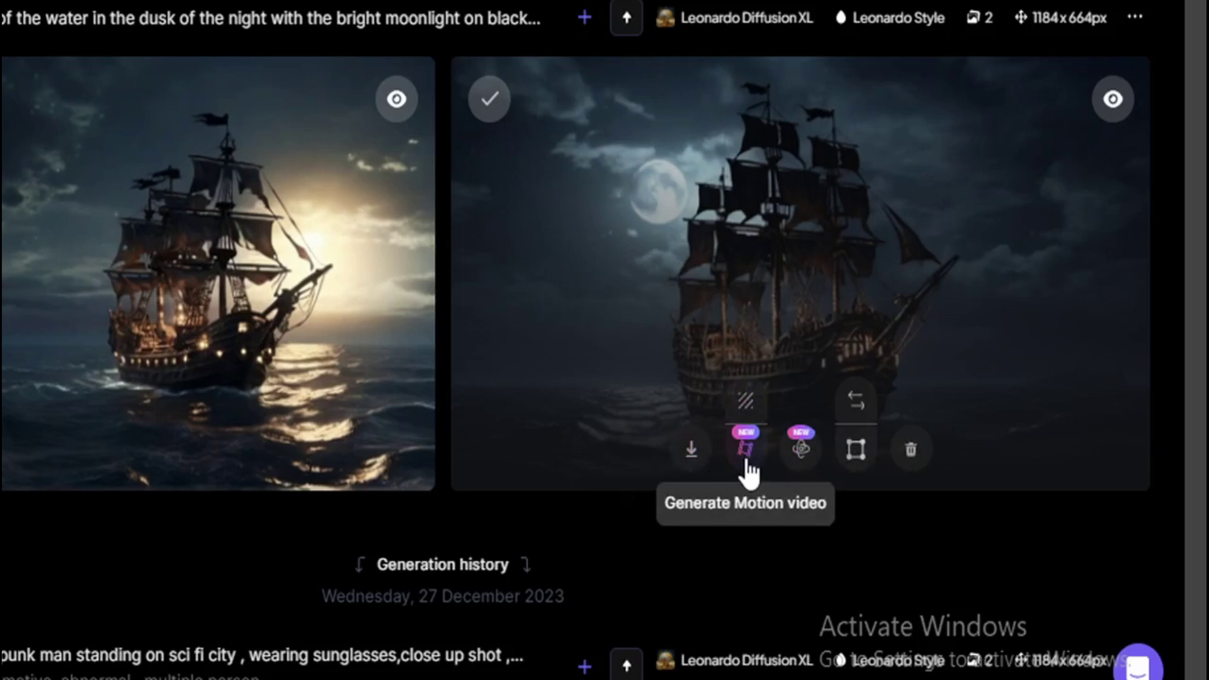
Generate a public MP4 motion video of the full-moon ship image at Motion Strength 5
left_click(747, 447)
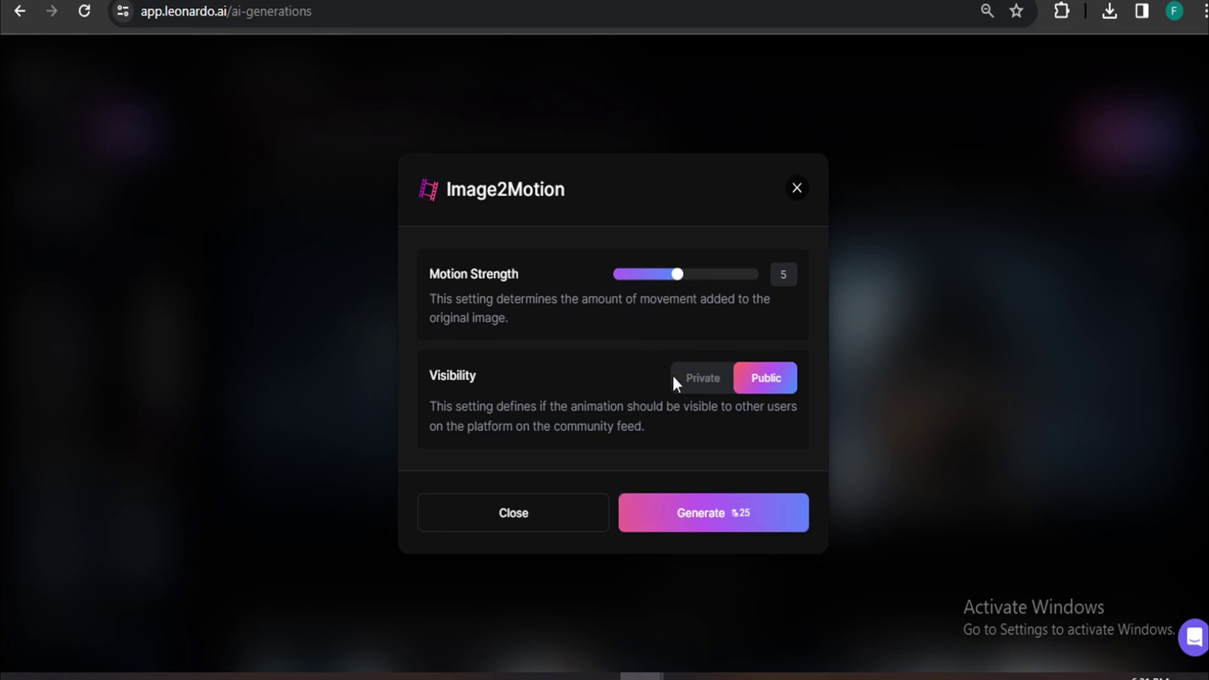
left_click(711, 514)
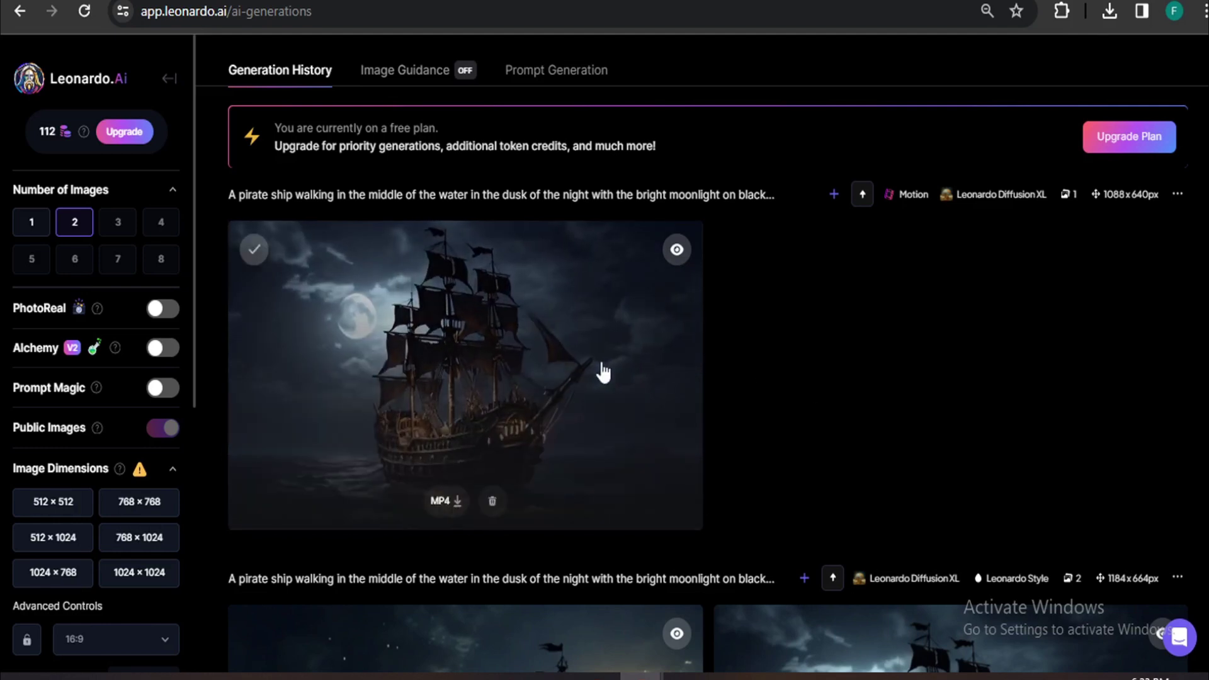
View the pirate-ship motion video enlarged, then close the preview
left_click(599, 370)
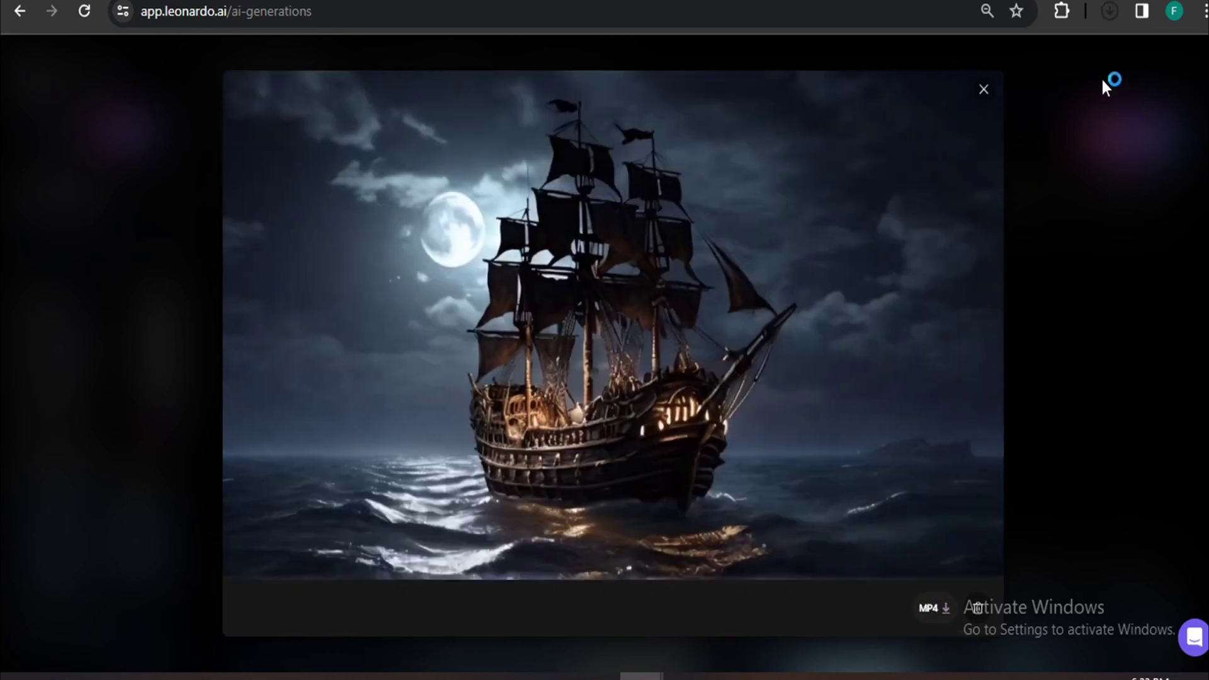
key("Escape")
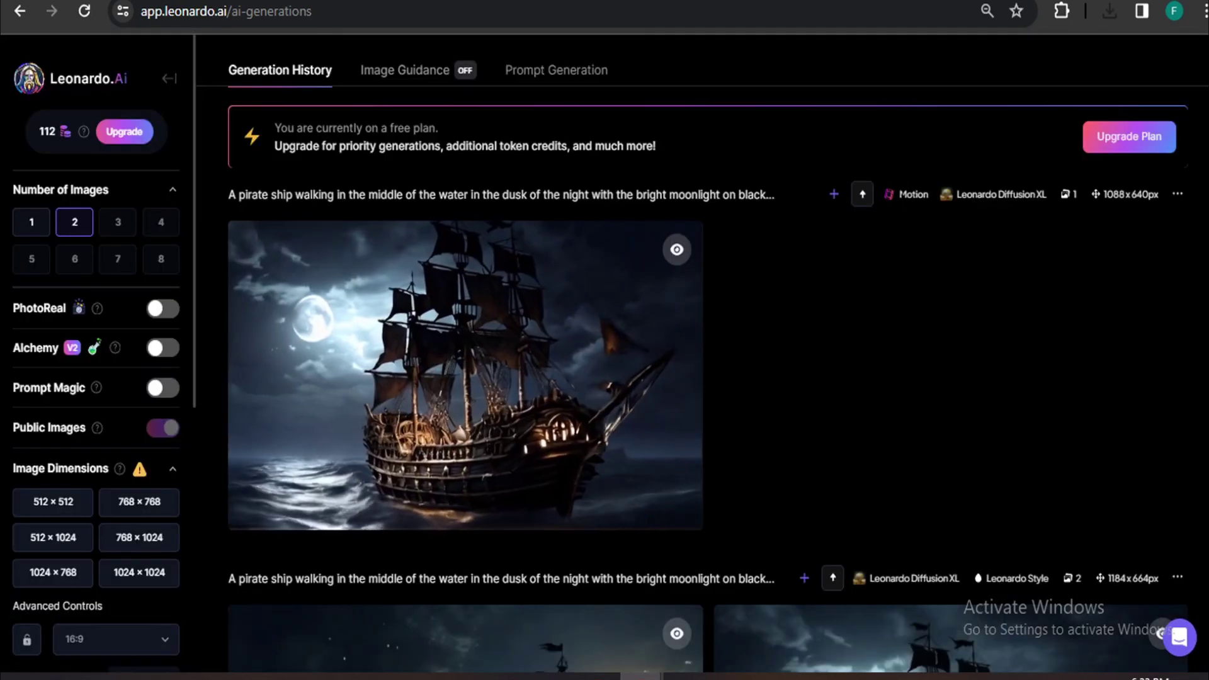
Look through Generation History, then return to the Home dashboard
scroll(755, 409, "down", 3)
scroll(754, 403, "down", 20)
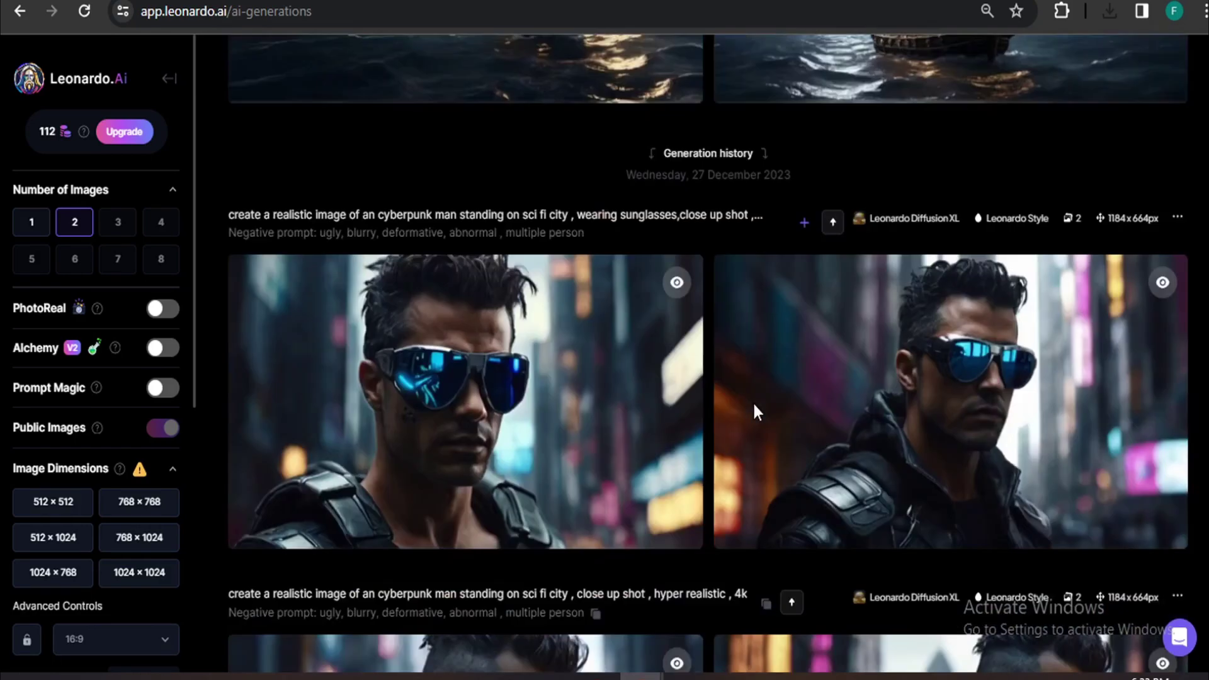
scroll(754, 404, "up", 20)
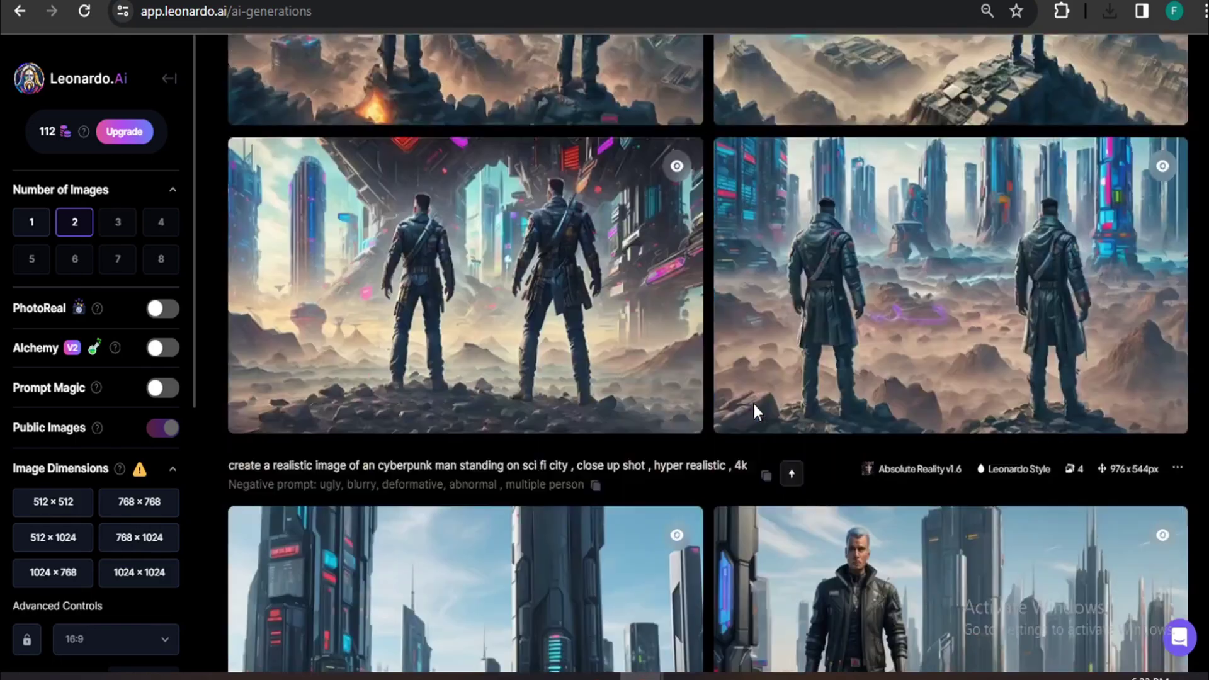
scroll(753, 403, "down", 5)
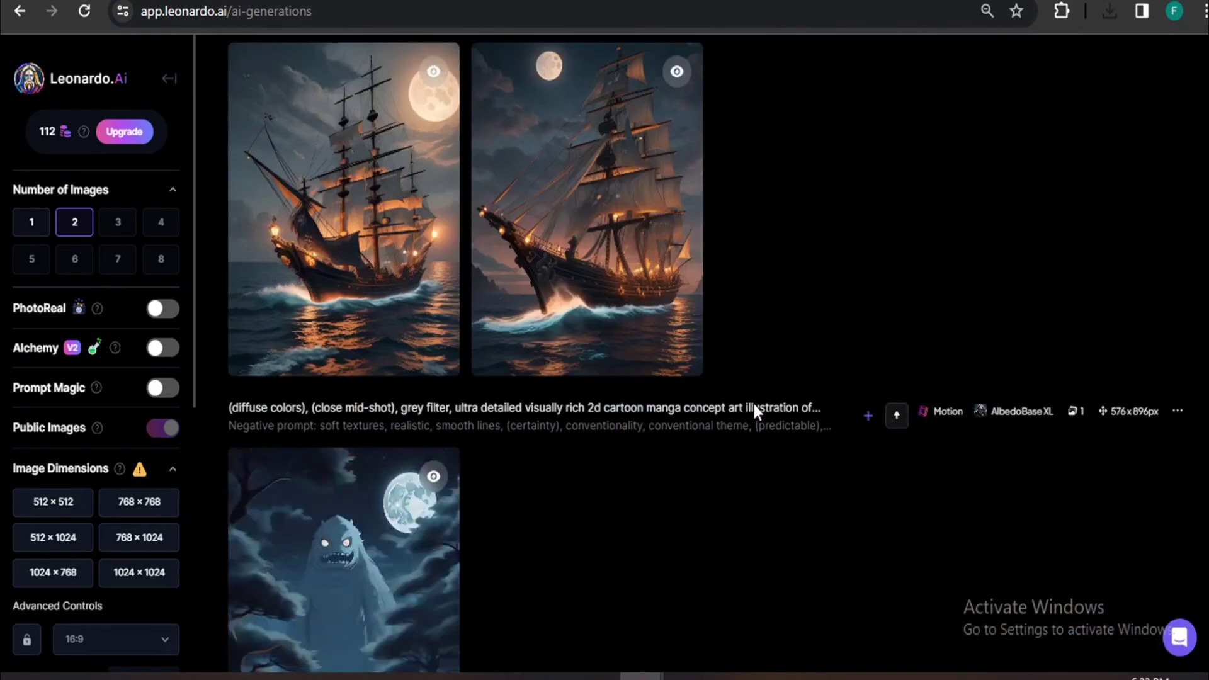
scroll(754, 401, "up", 8)
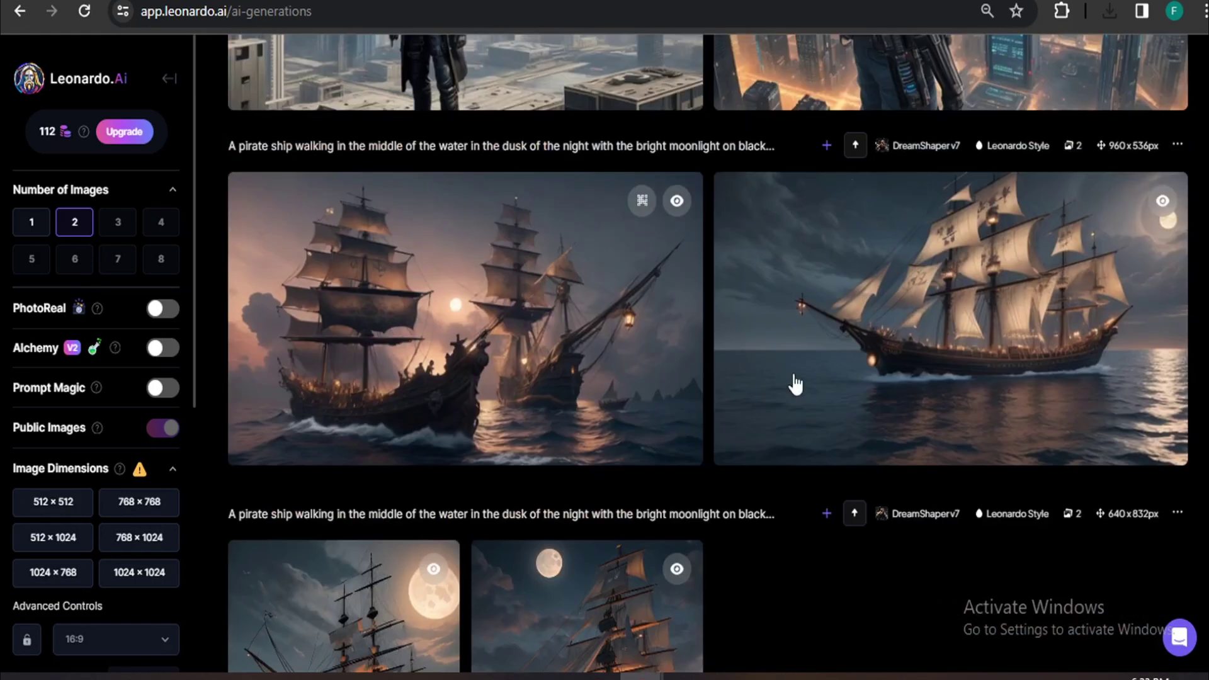
mouse_move(932, 434)
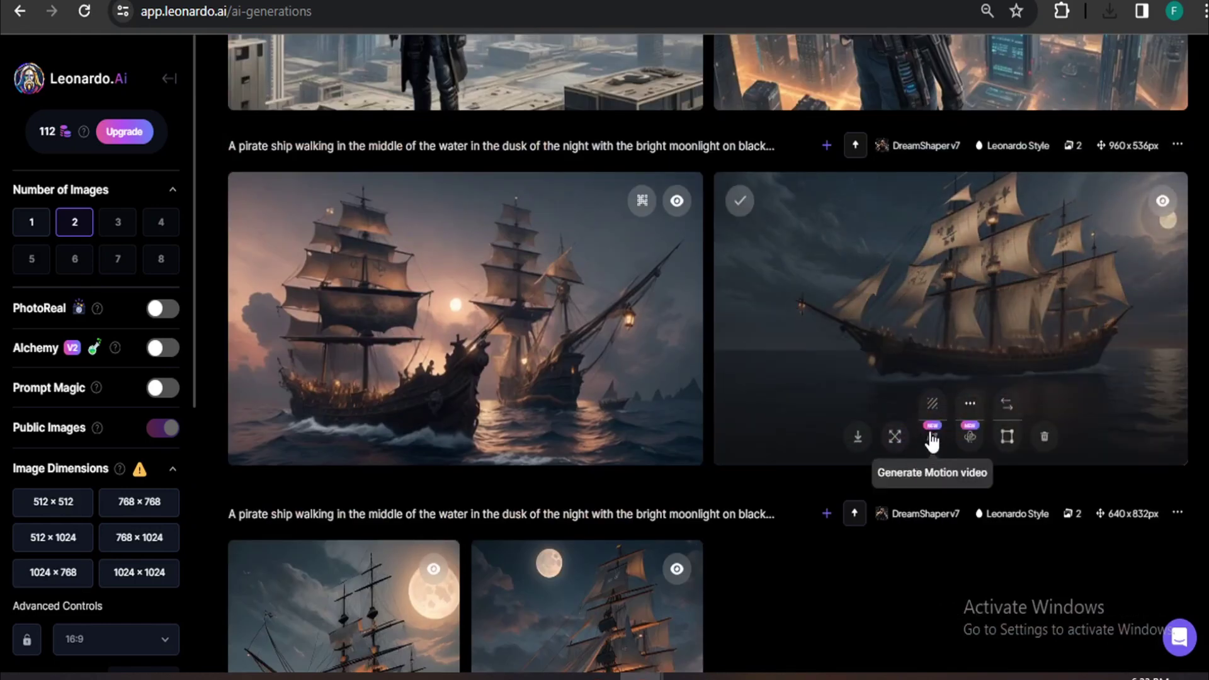
scroll(711, 455, "up", 10)
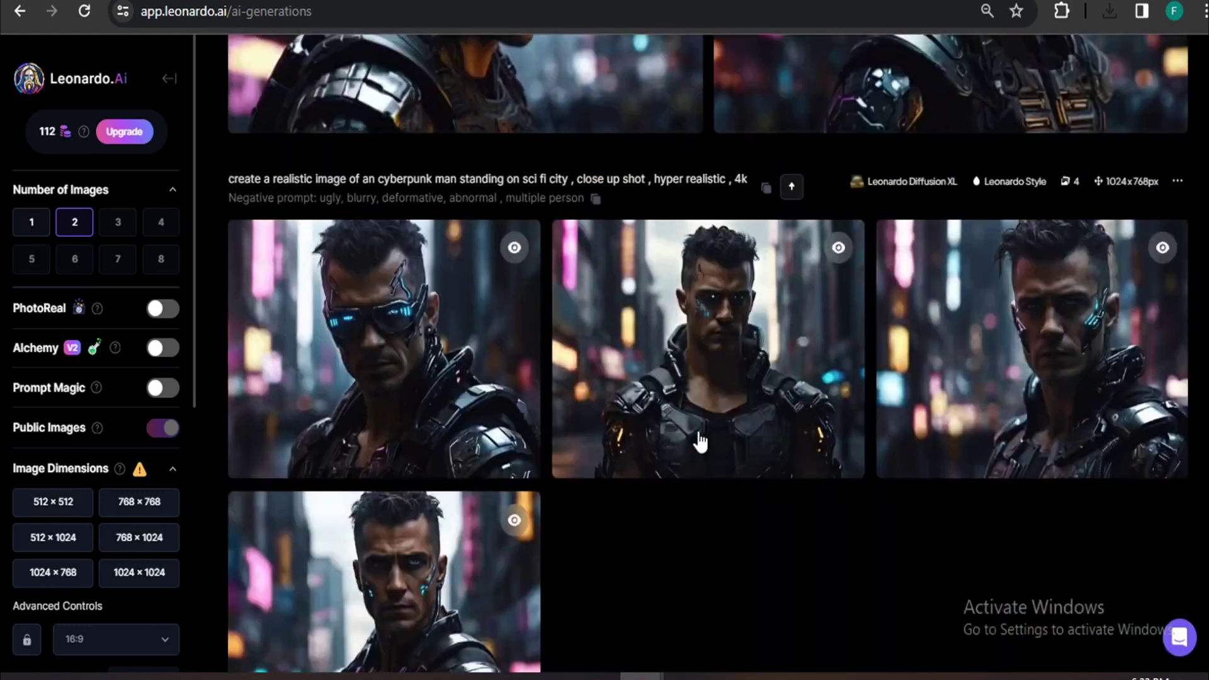
left_click(169, 90)
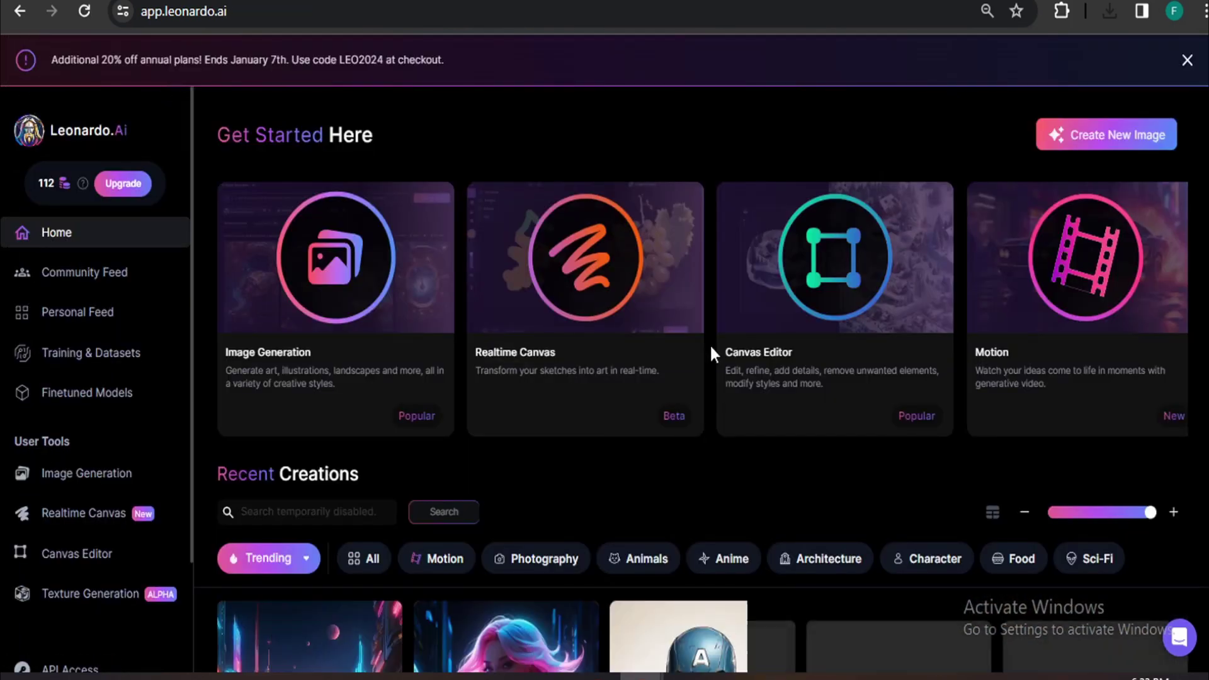
Find the black cat in green binary-code rain under Sci-Fi Recent Creations and open its details
scroll(793, 515, "down", 10)
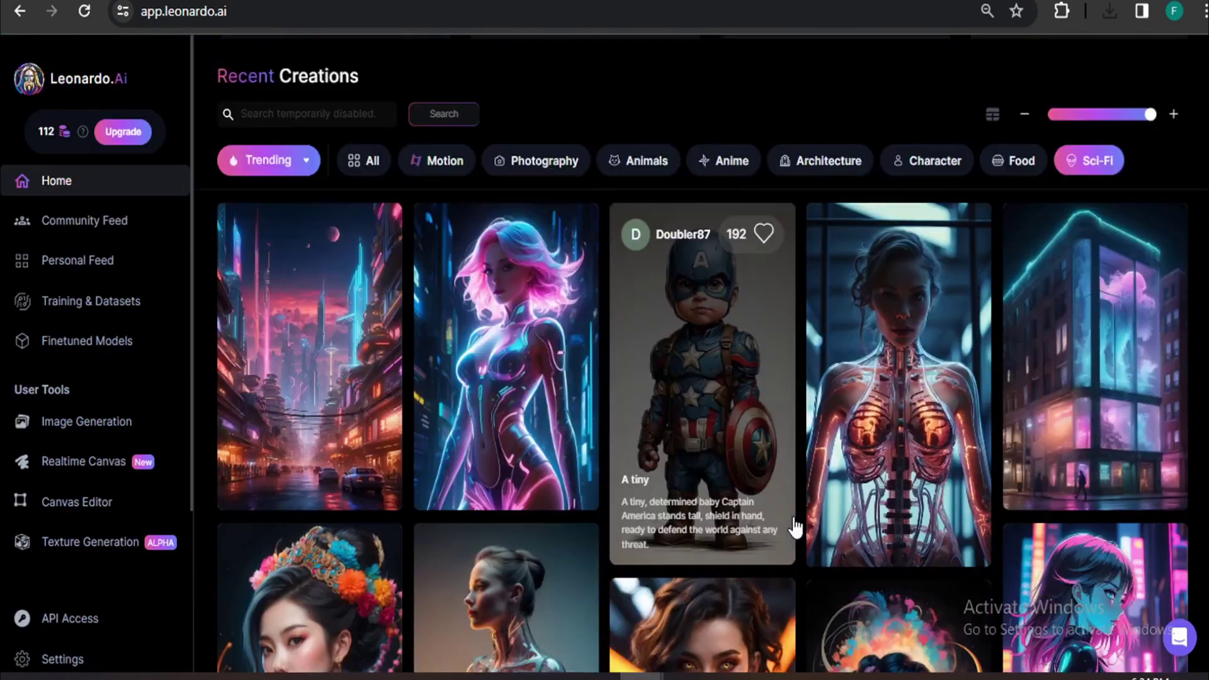
scroll(797, 528, "down", 5)
scroll(797, 528, "up", 5)
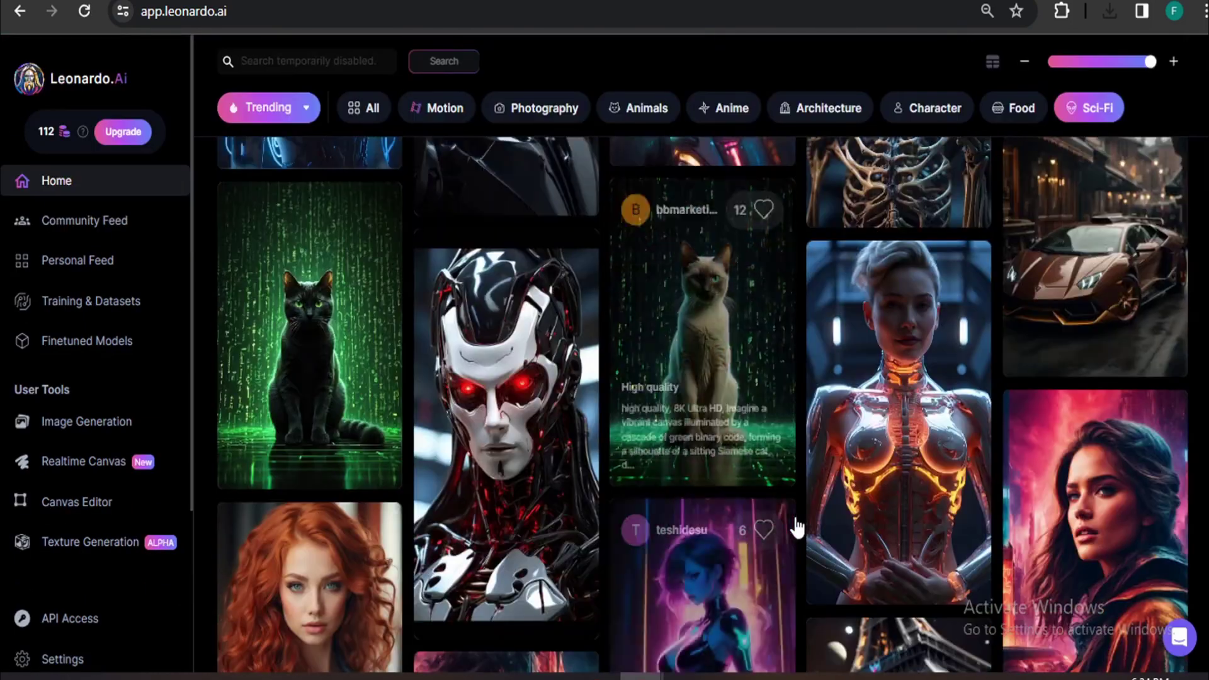
scroll(797, 528, "down", 15)
scroll(797, 527, "down", 15)
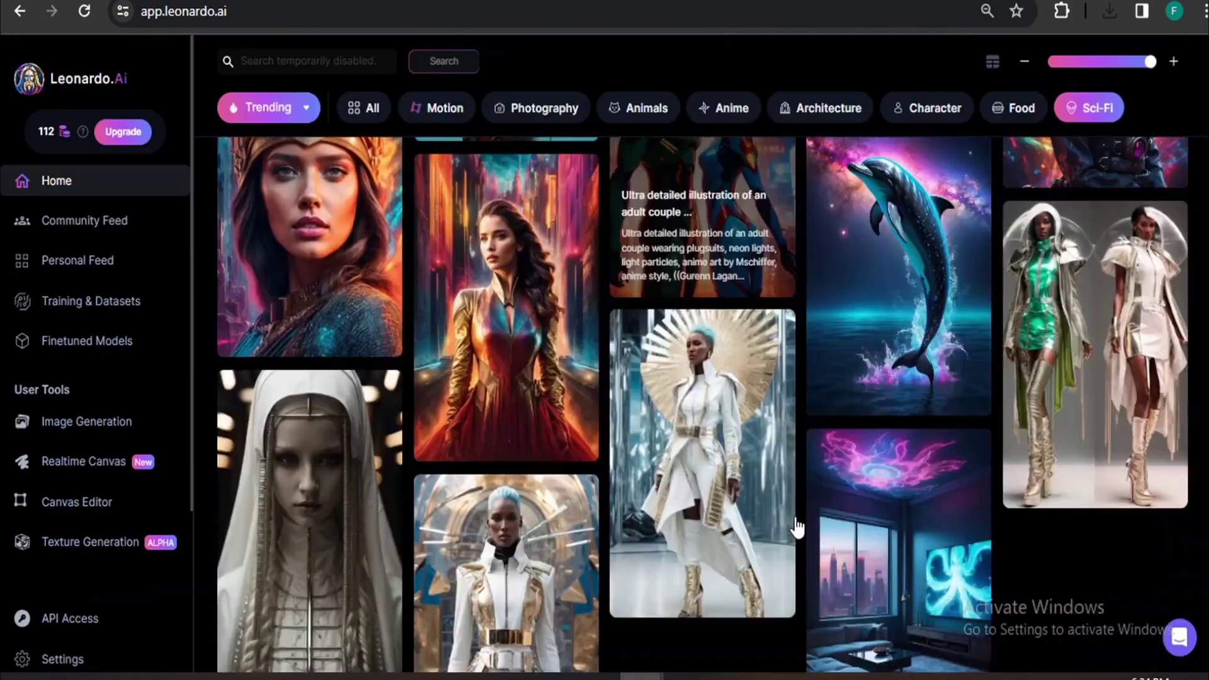
scroll(797, 528, "down", 15)
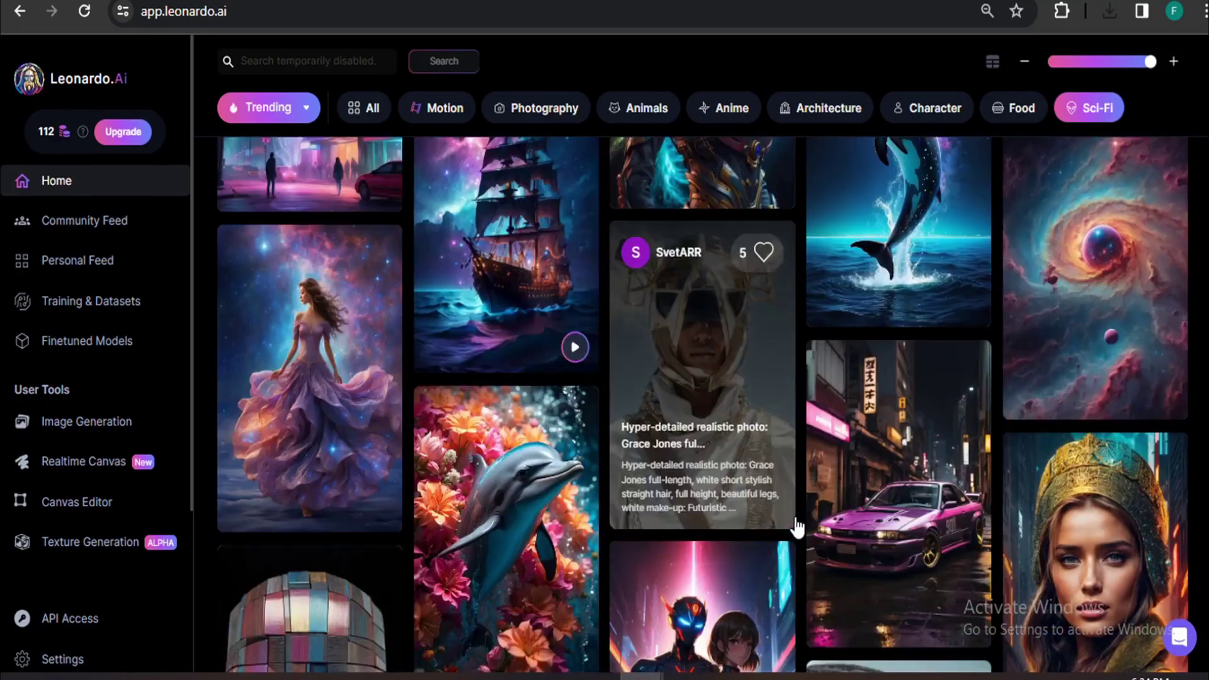
scroll(796, 528, "down", 2)
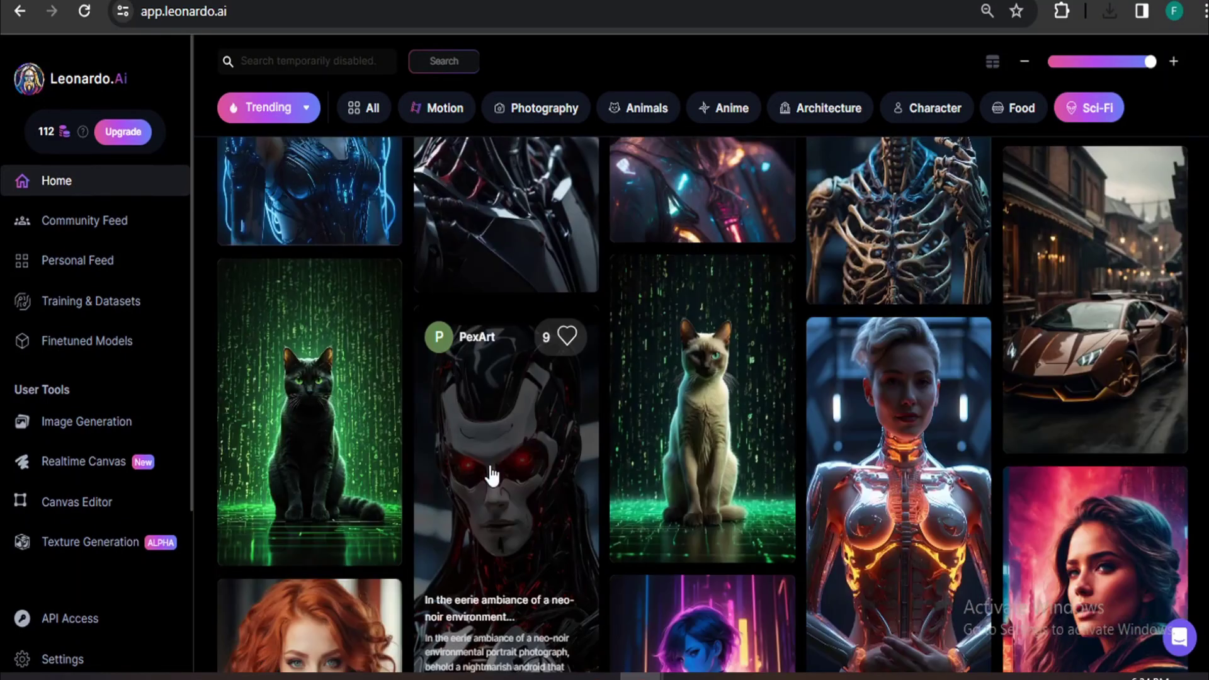
left_click(354, 432)
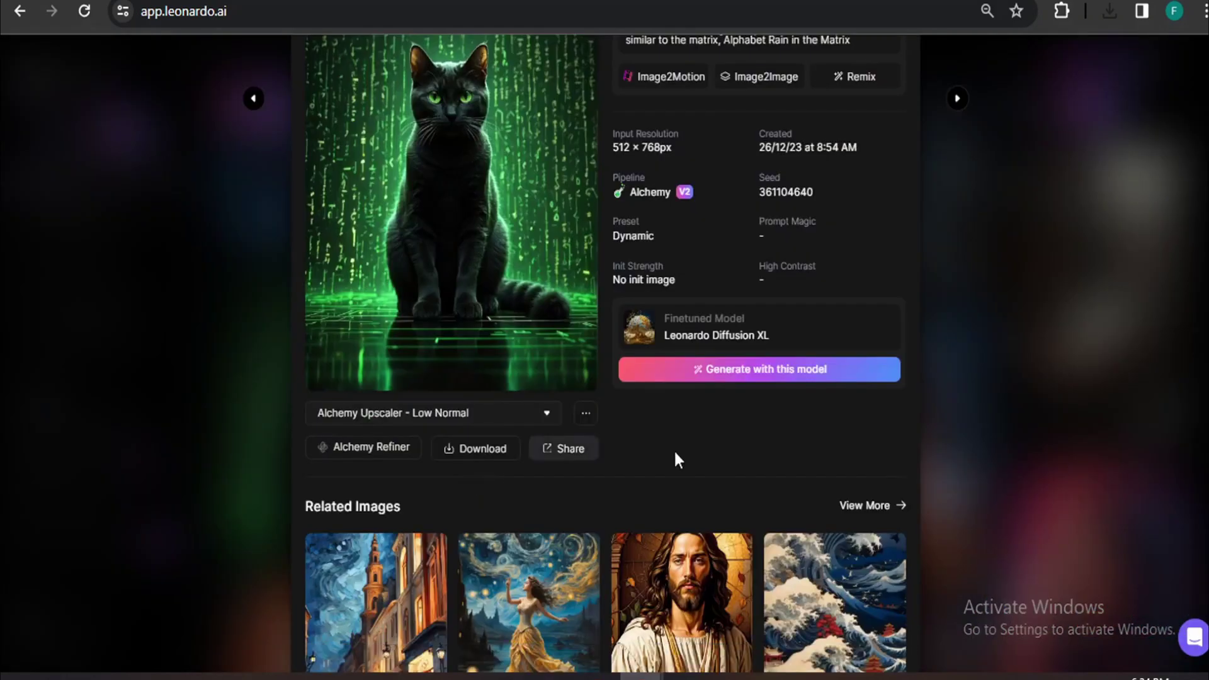
scroll(668, 422, "up", 2)
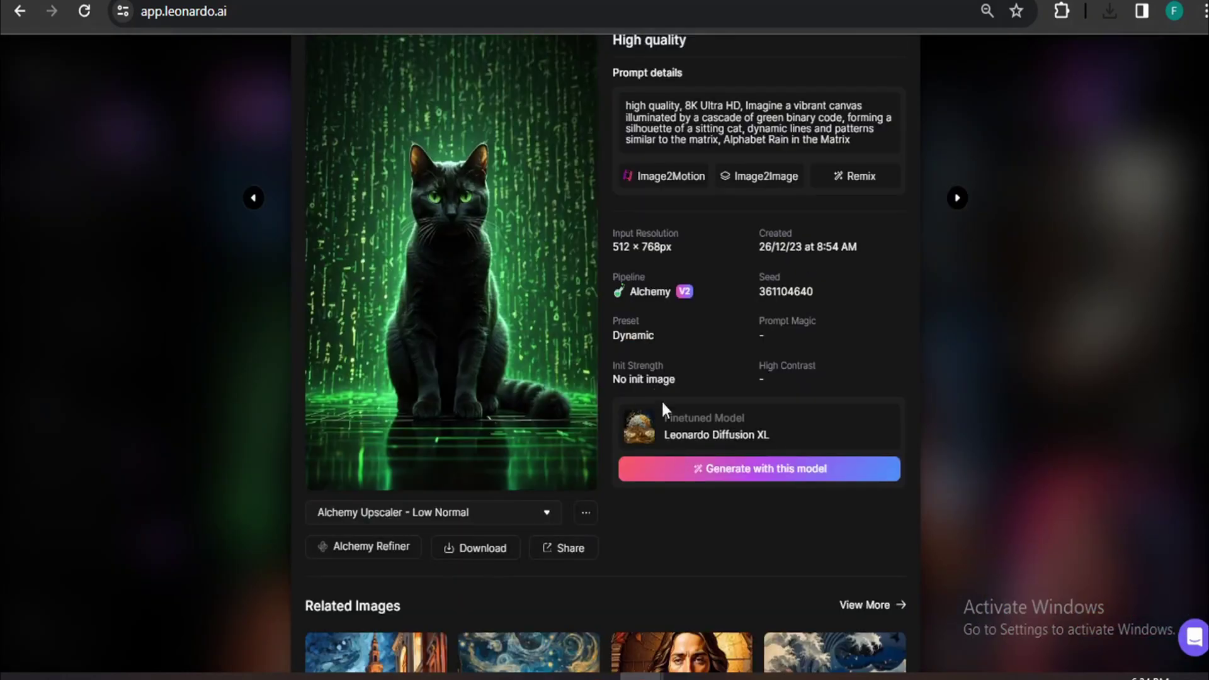
Start a public Image2Motion video of the black cat image at Motion Strength 5
left_click(669, 181)
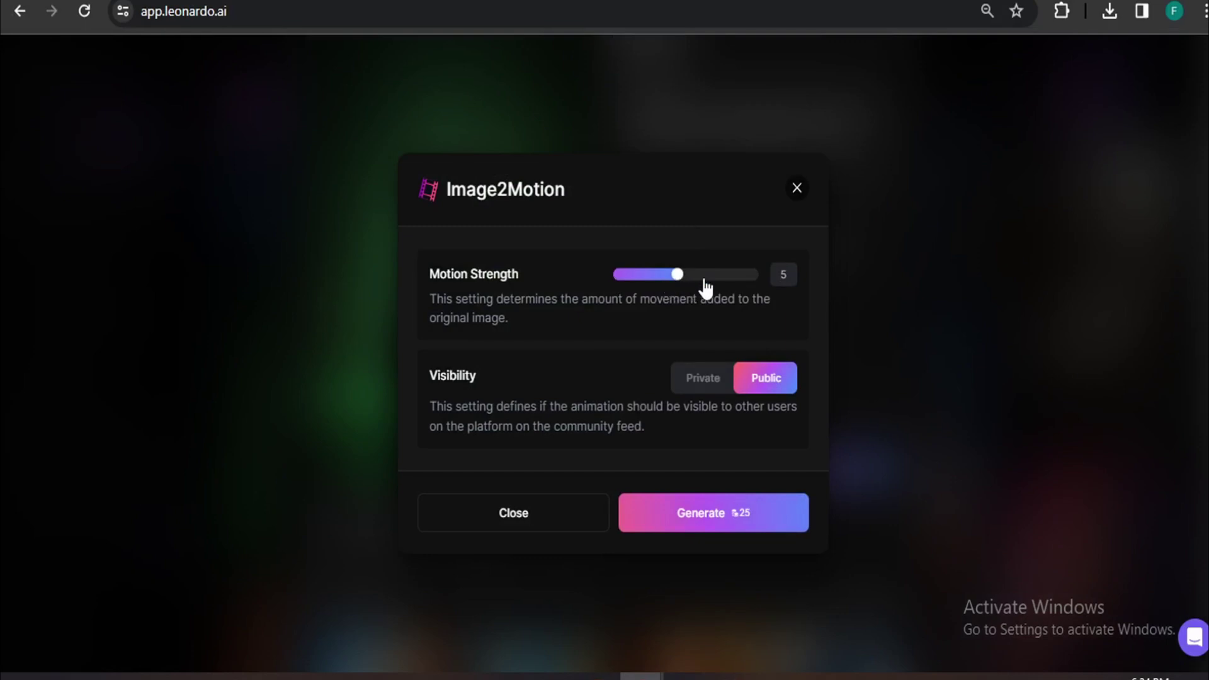
left_click(713, 515)
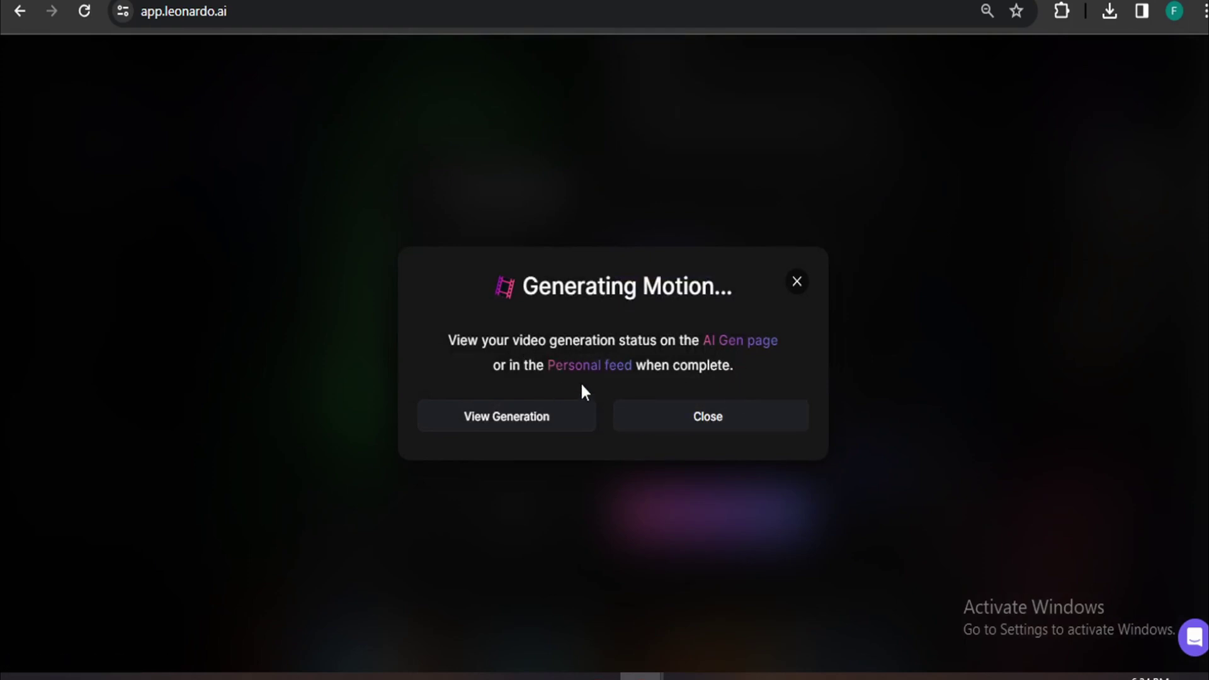
Choose View Generation to follow the black cat motion video's progress
left_click(534, 426)
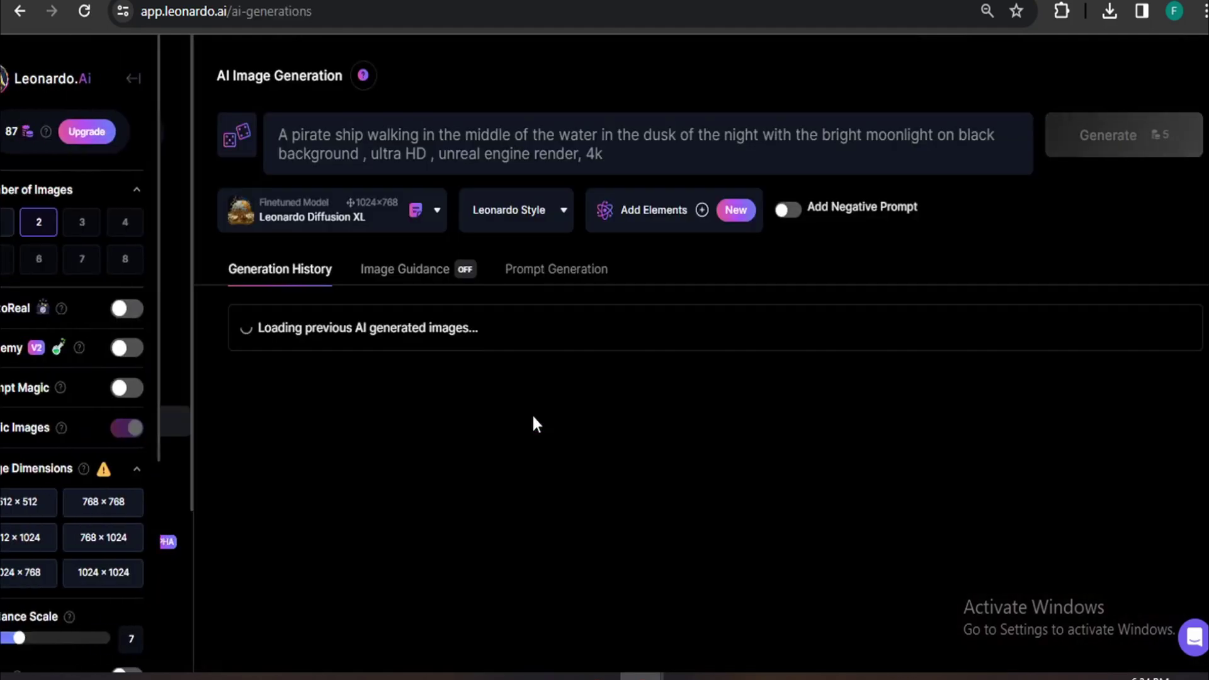